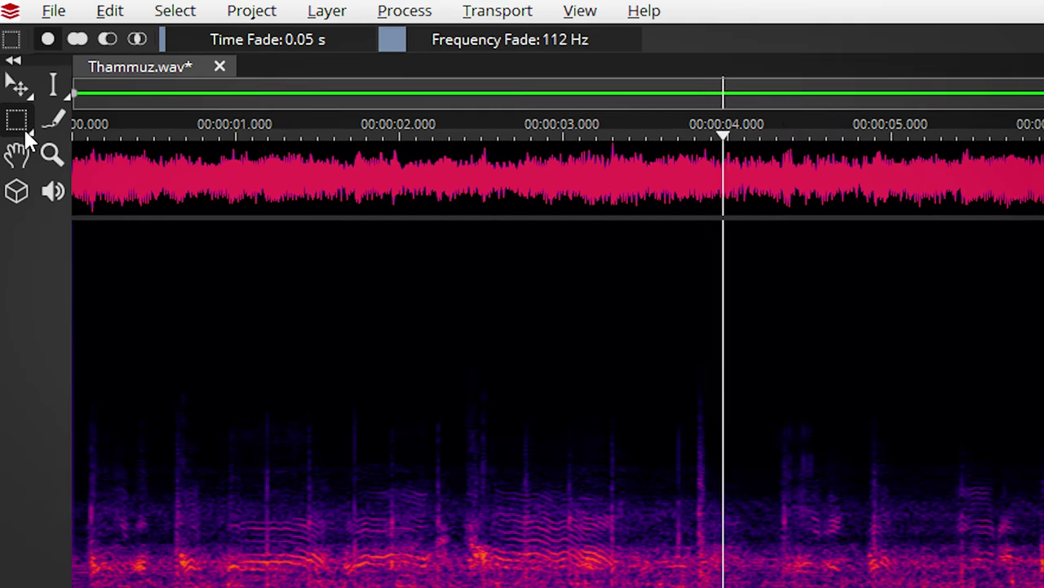
- Draw an elliptical selection on the spectrogram near the 8-second mark
left_click(29, 136)
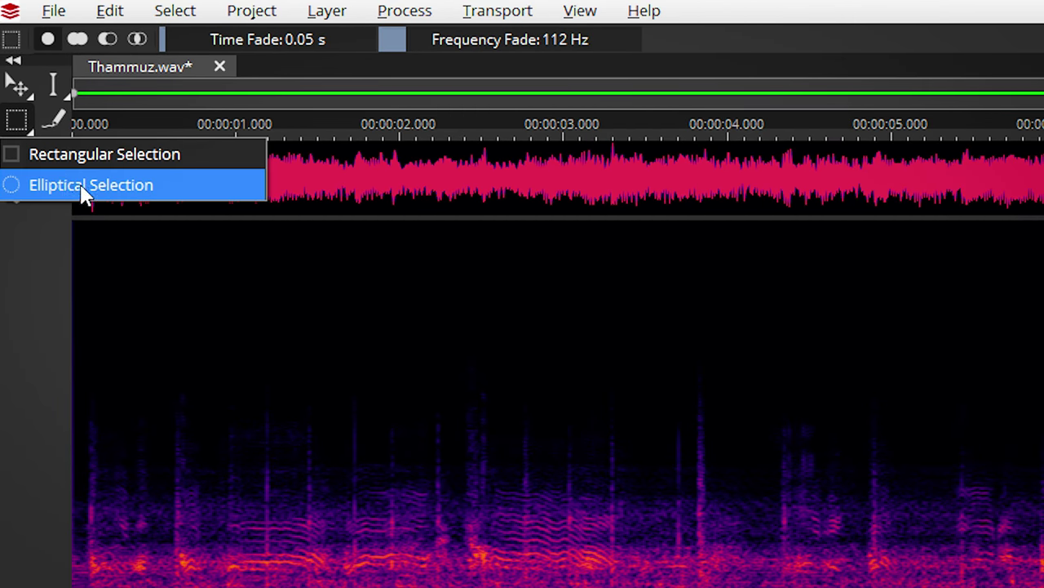
left_click(85, 185)
left_click_drag(711, 316, 790, 369)
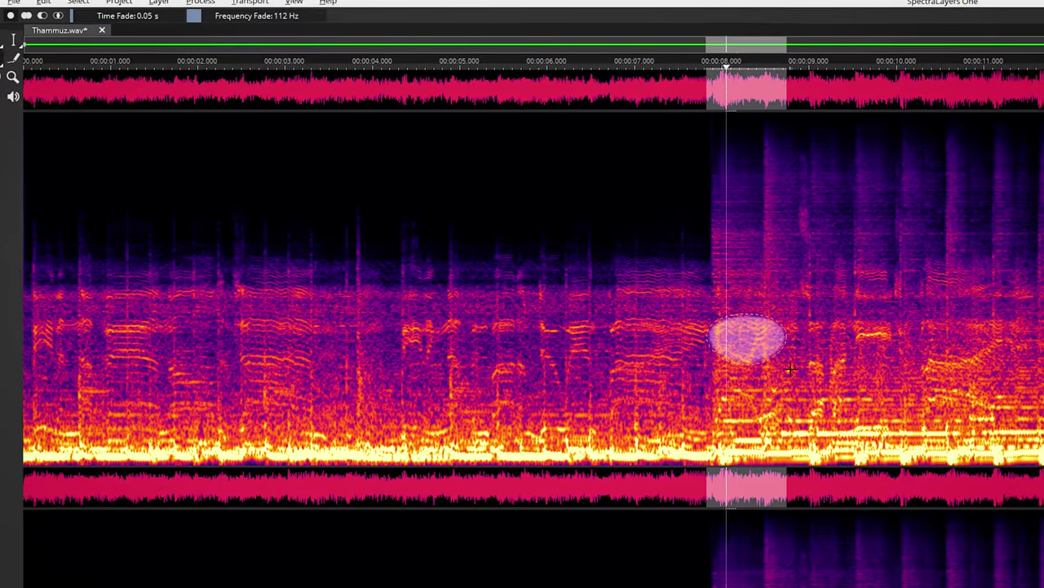
- Apply a 3.0 dB Gain boost to the oval selection, then clear it
left_click(201, 2)
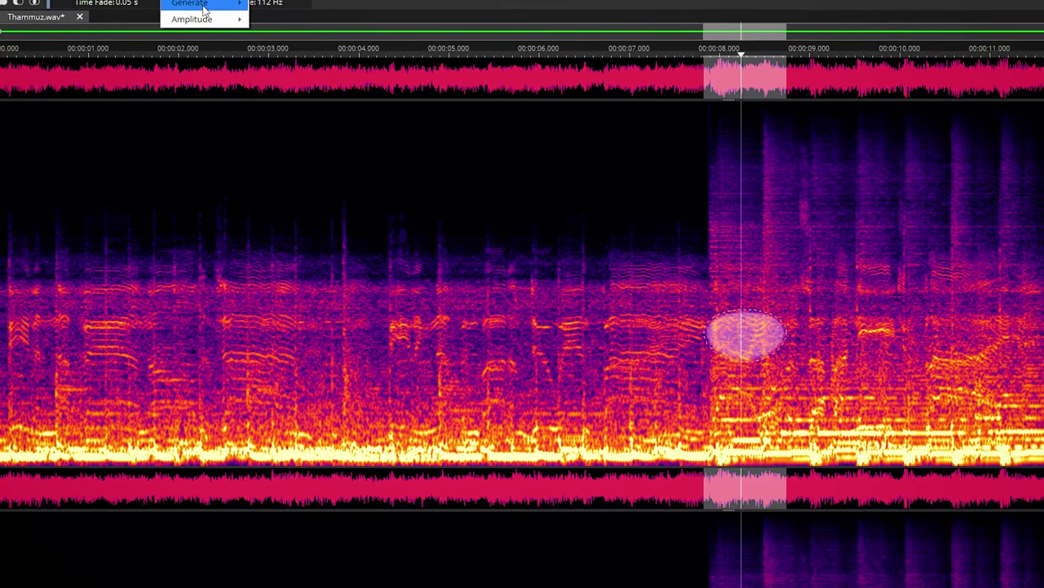
mouse_move(199, 19)
left_click(269, 19)
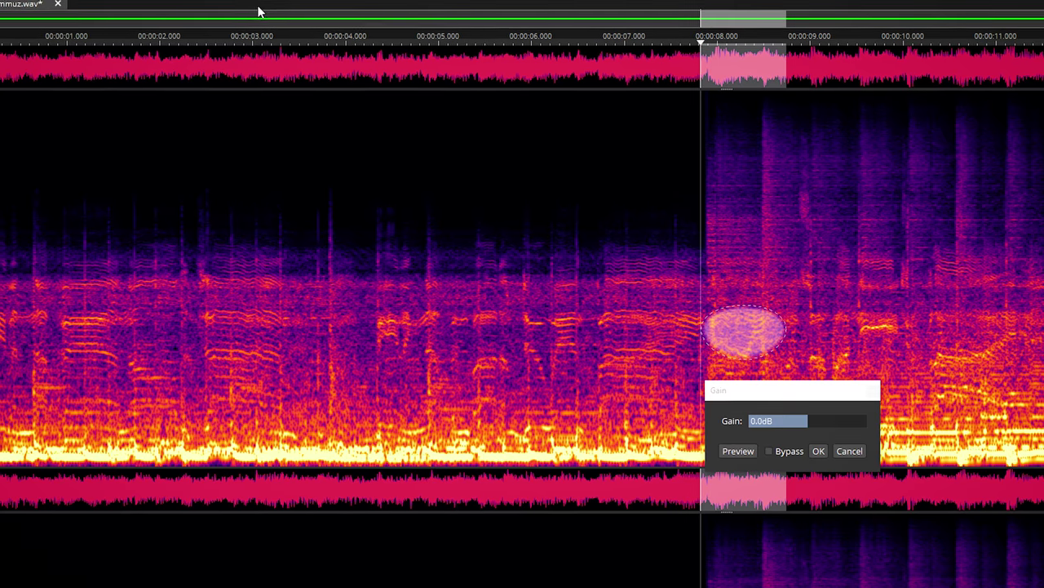
scroll(808, 419, "up", 3)
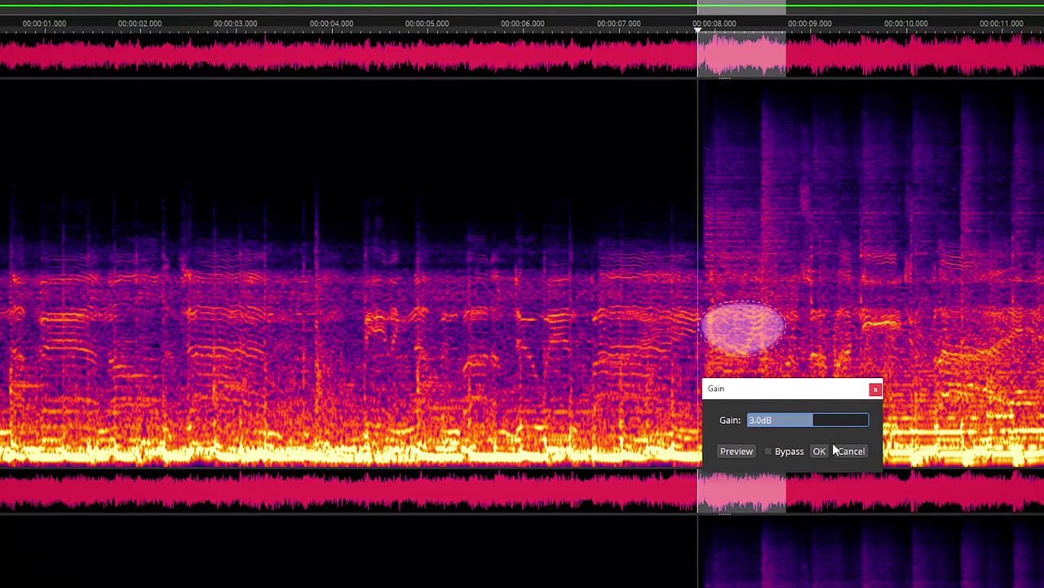
left_click(819, 451)
left_click(622, 377)
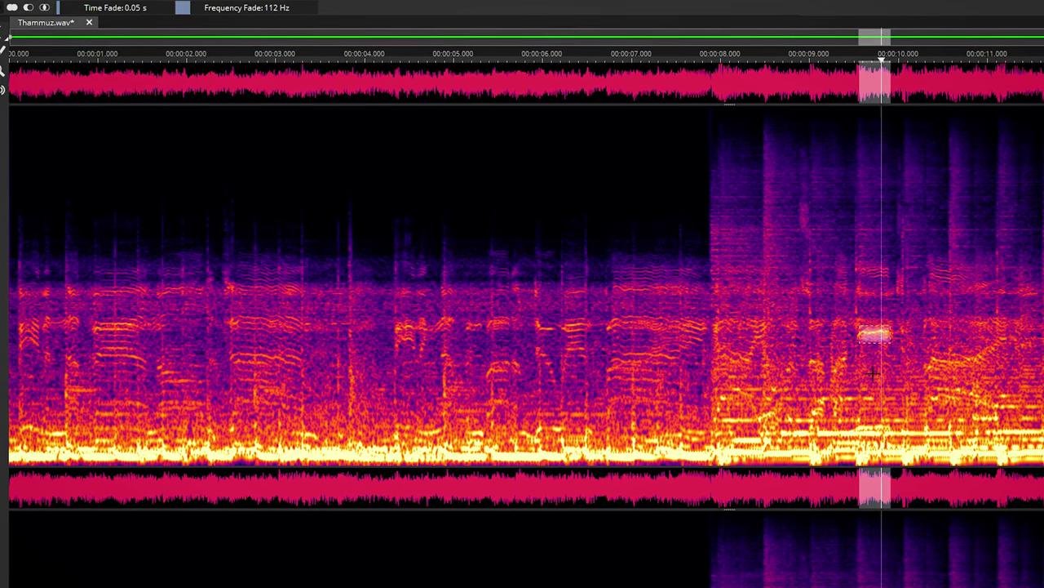
- Deselect, then set the toolbar Time Fade to 0.55 s with Frequency Fade left at 112 Hz
key("Escape")
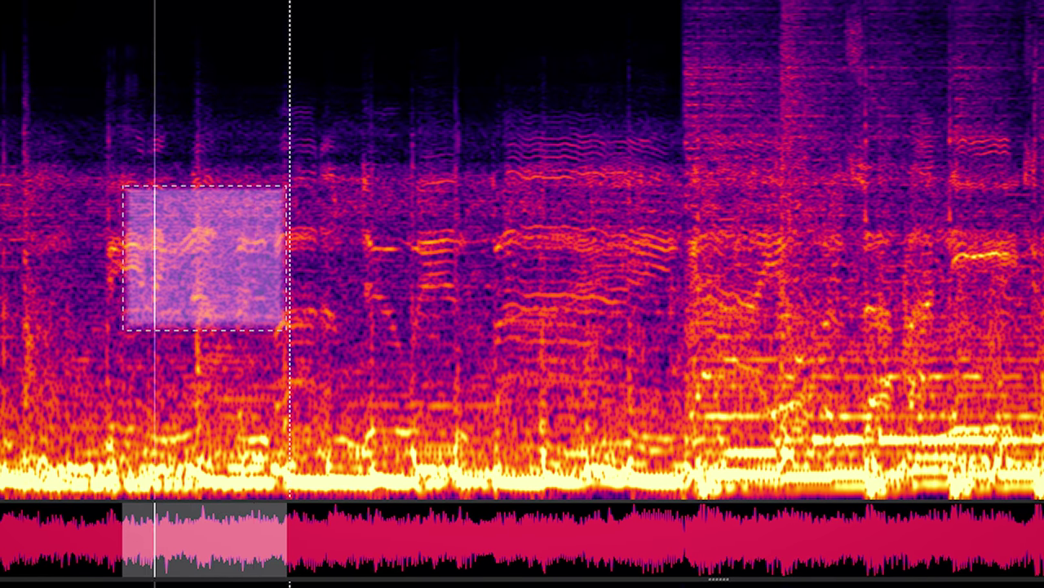
key("Escape")
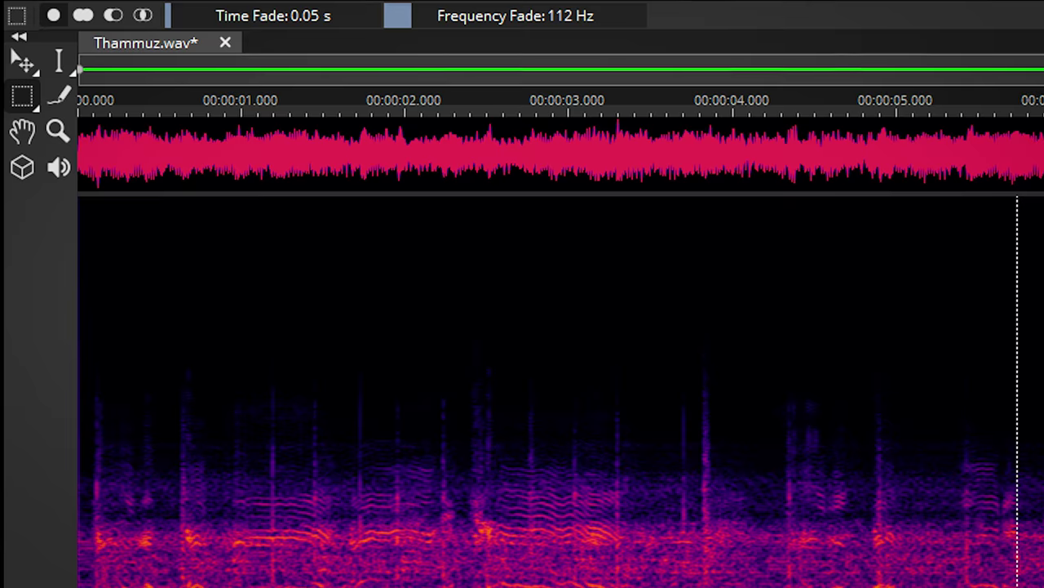
left_click_drag(322, 15, 342, 27)
mouse_move(518, 16)
left_mouse_down()
mouse_move(541, 16)
mouse_move(522, 16)
left_mouse_up()
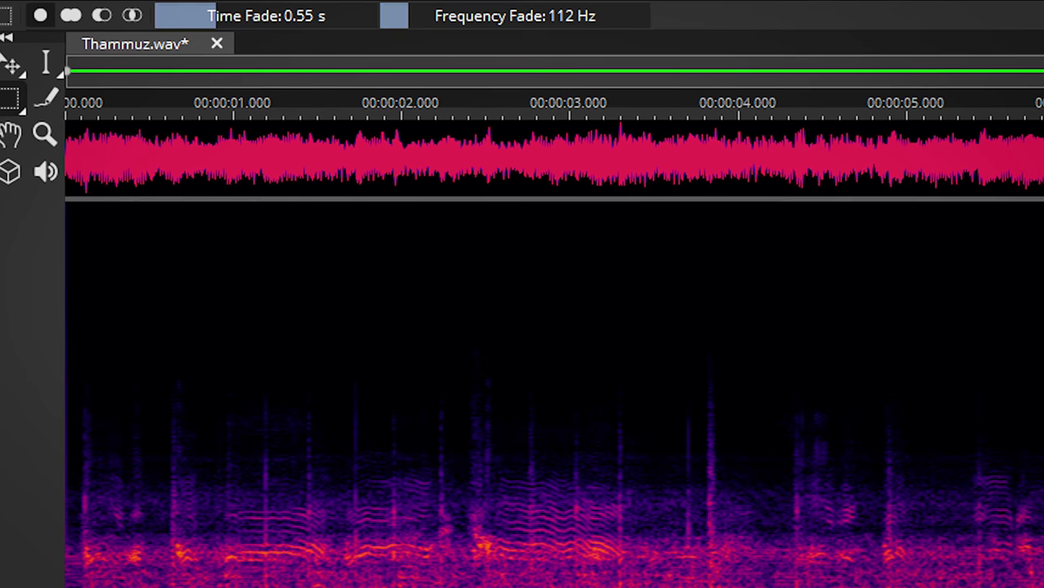
- Play the edited Thammuz.wav, then bring up the Layer menu
key("space")
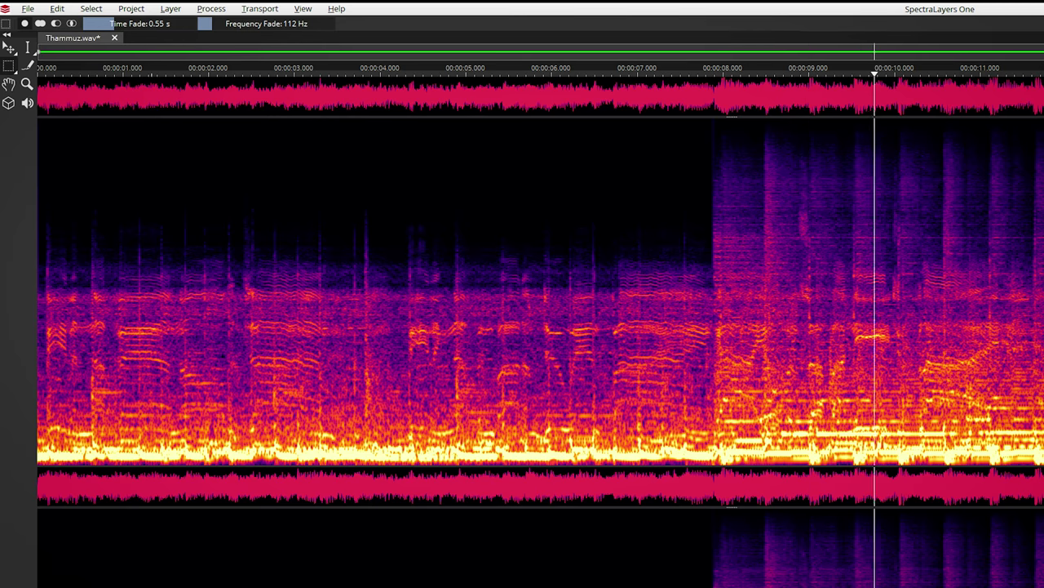
left_click(170, 9)
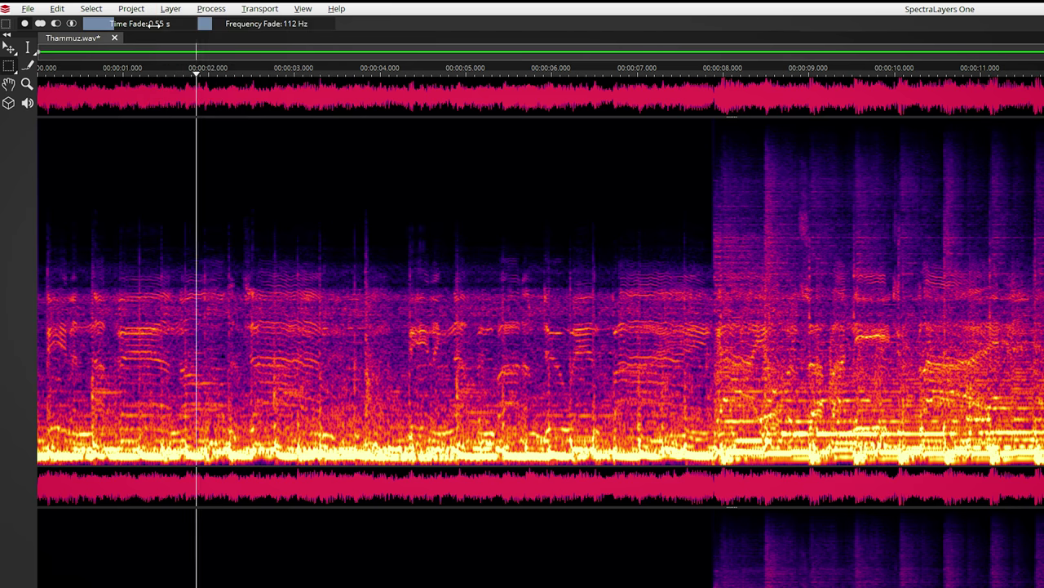
left_click(169, 9)
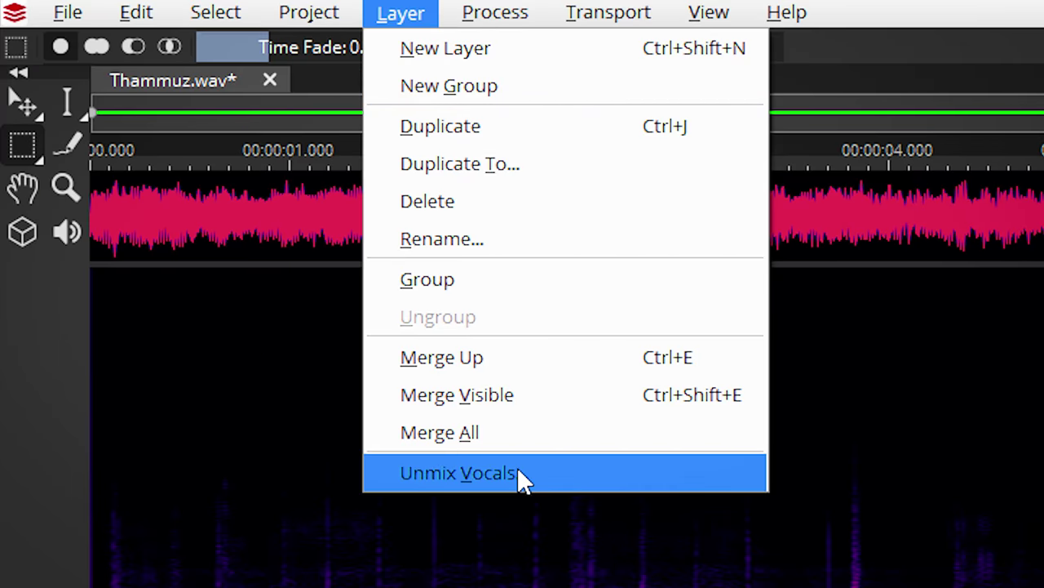
- Run Unmix Vocals on Thammuz.wav with Sensitivity set to 1.00
left_click(520, 472)
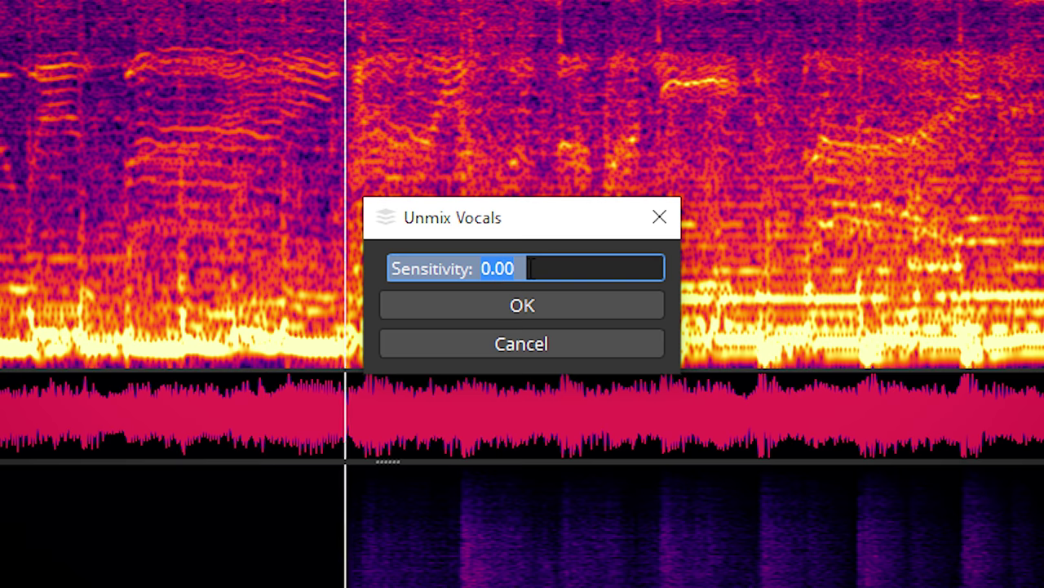
left_click(491, 259)
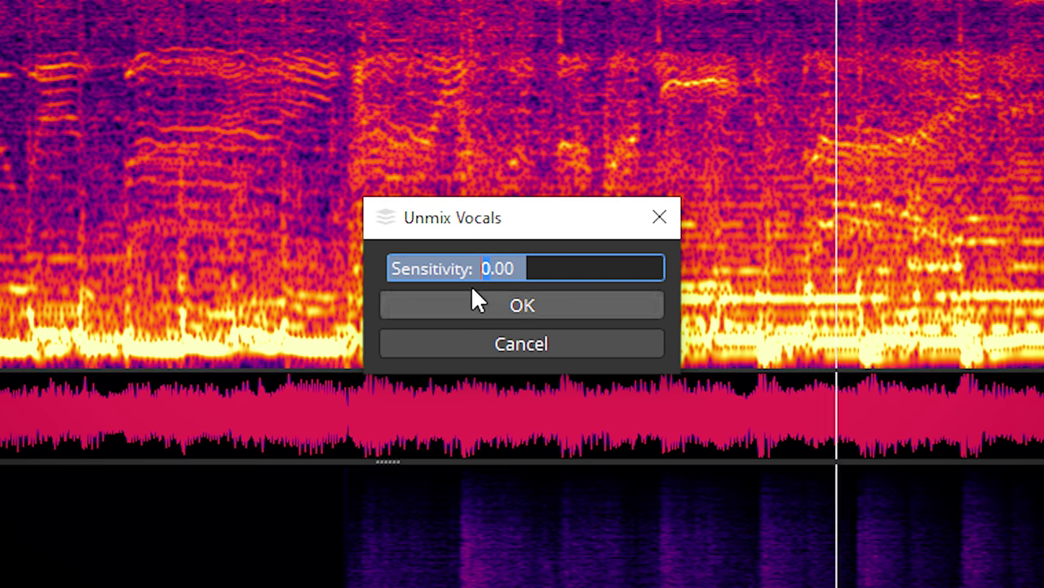
type("1")
left_click(503, 306)
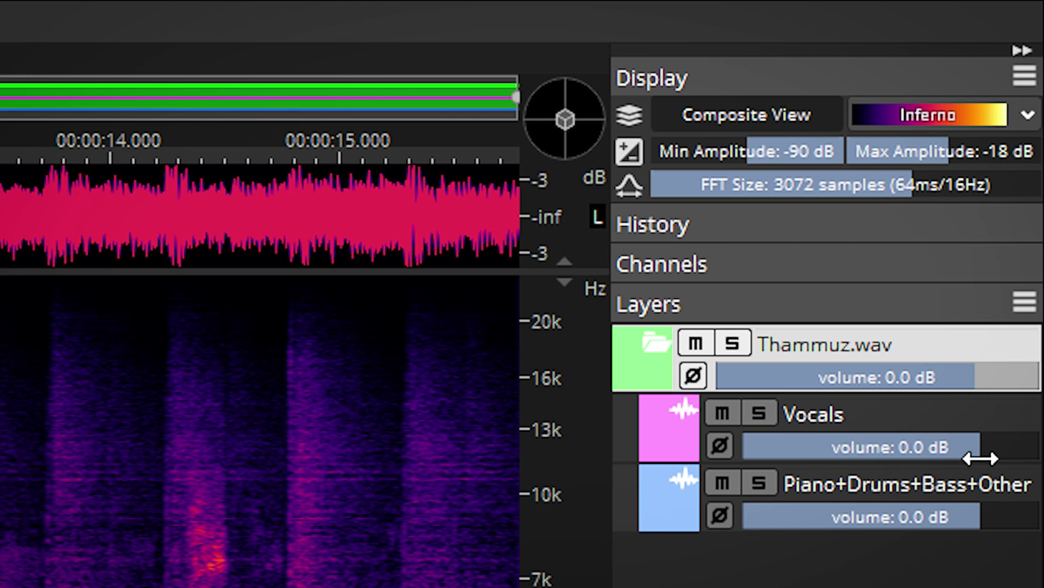
- Lower the Vocals layer volume to -2.0 dB and widen the Layers panel
left_click_drag(1012, 457, 985, 475)
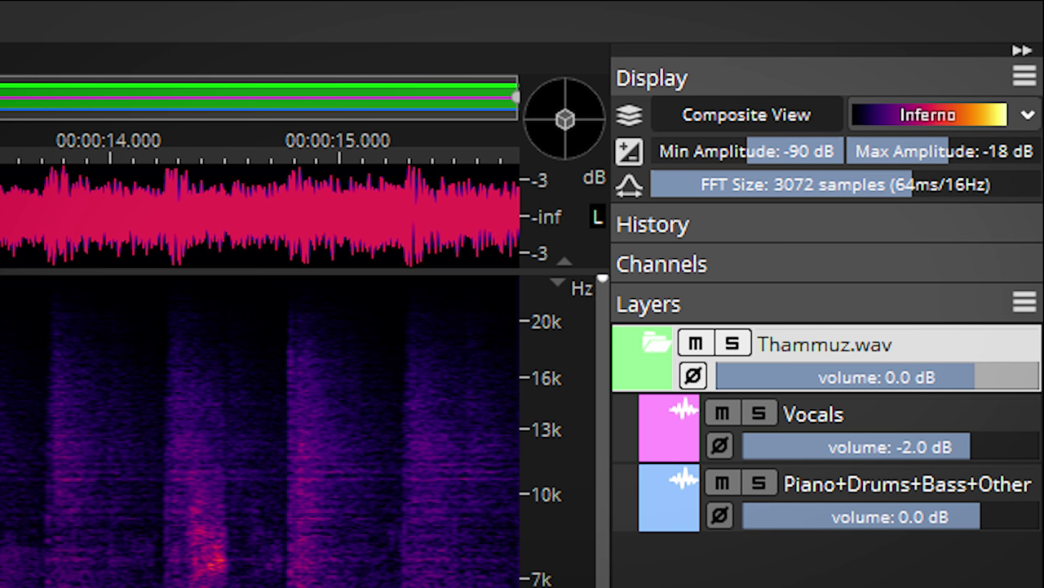
left_click_drag(608, 327, 232, 326)
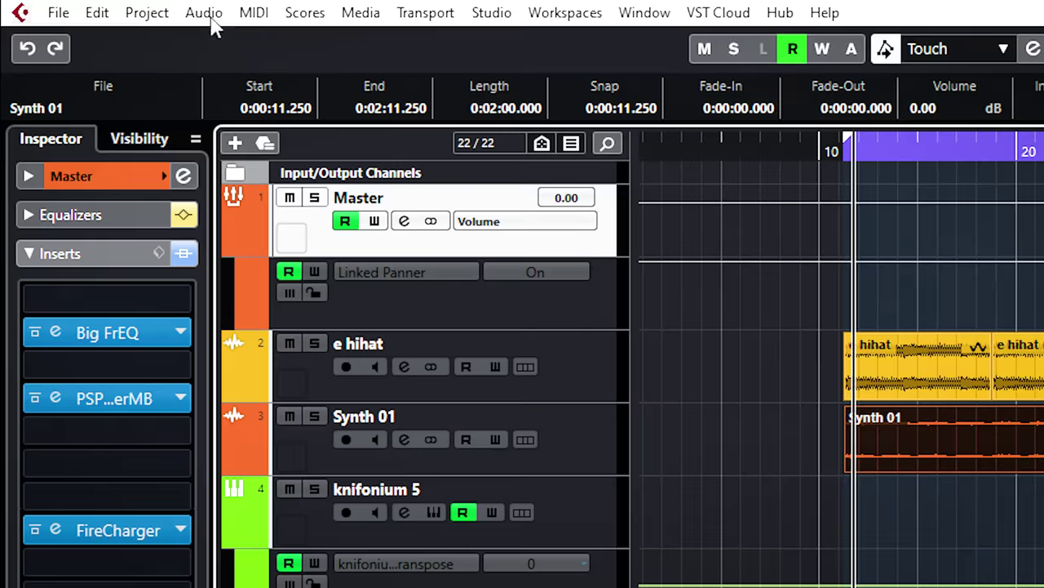
- Send the selected Synth 01 event to SpectraLayers via Audio > Extensions
left_click(211, 20)
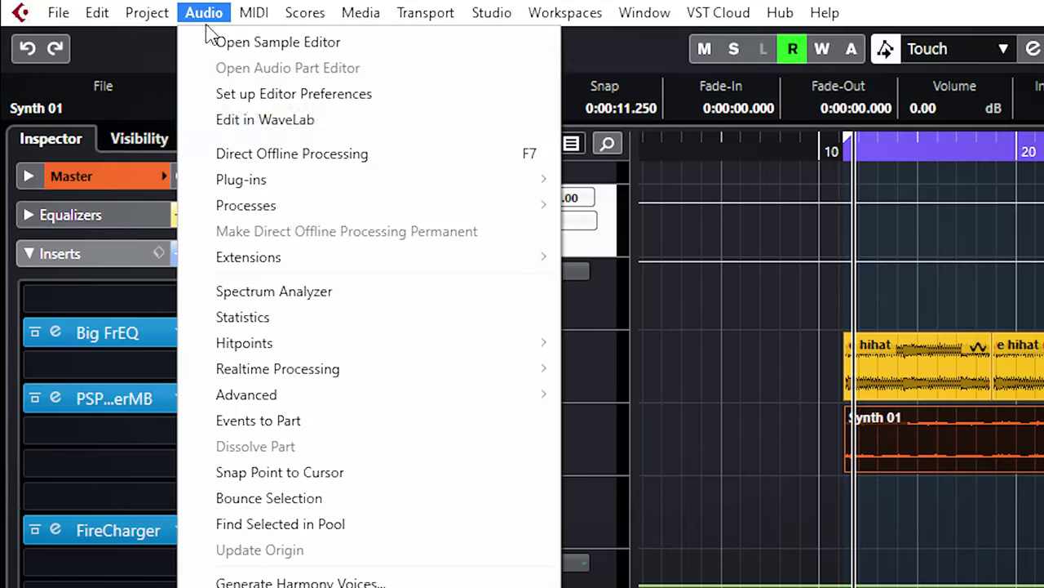
mouse_move(228, 256)
left_click(620, 257)
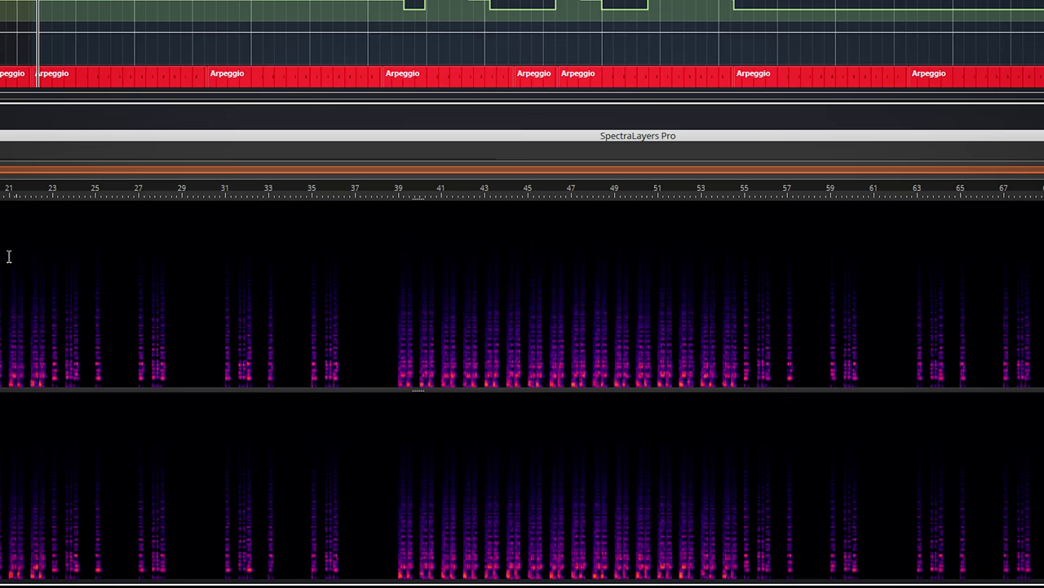
- Zoom into the Synth 01 spectrogram and play from two spots, including near bar 16.4
scroll(487, 429, "up", 5)
scroll(522, 387, "up", 10)
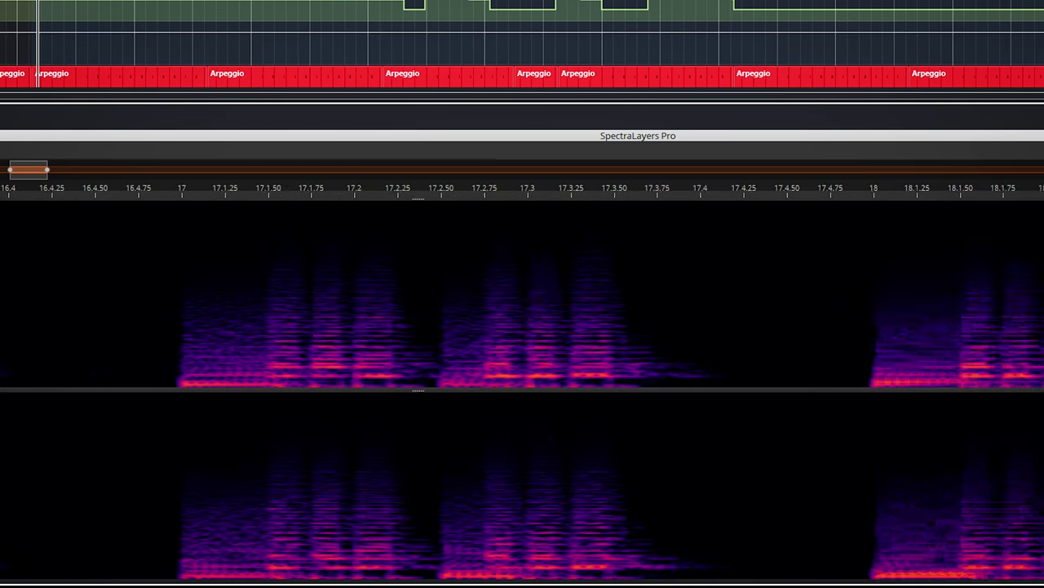
scroll(523, 387, "up", 3)
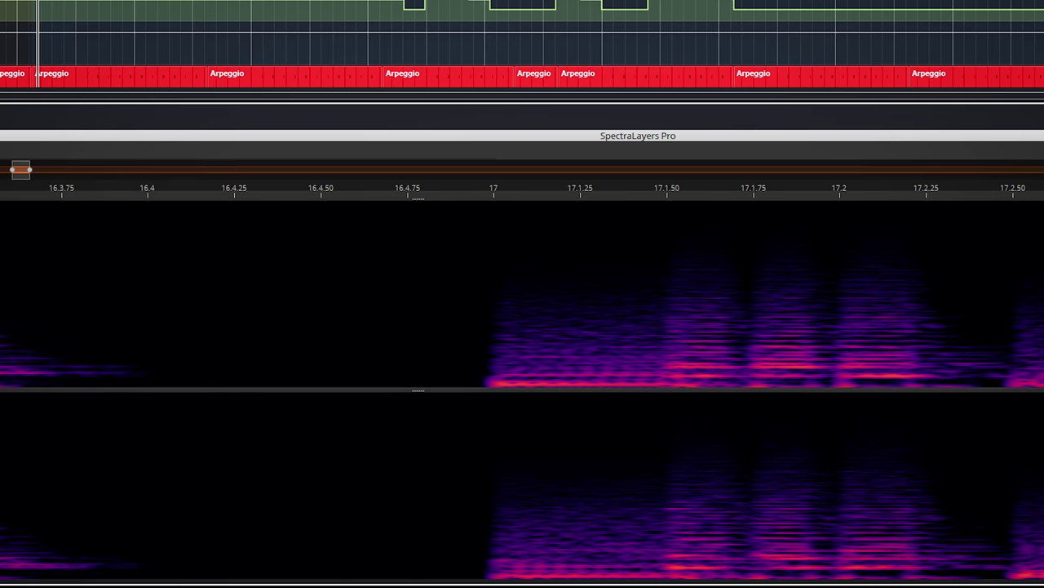
scroll(0, 331, "up", 3)
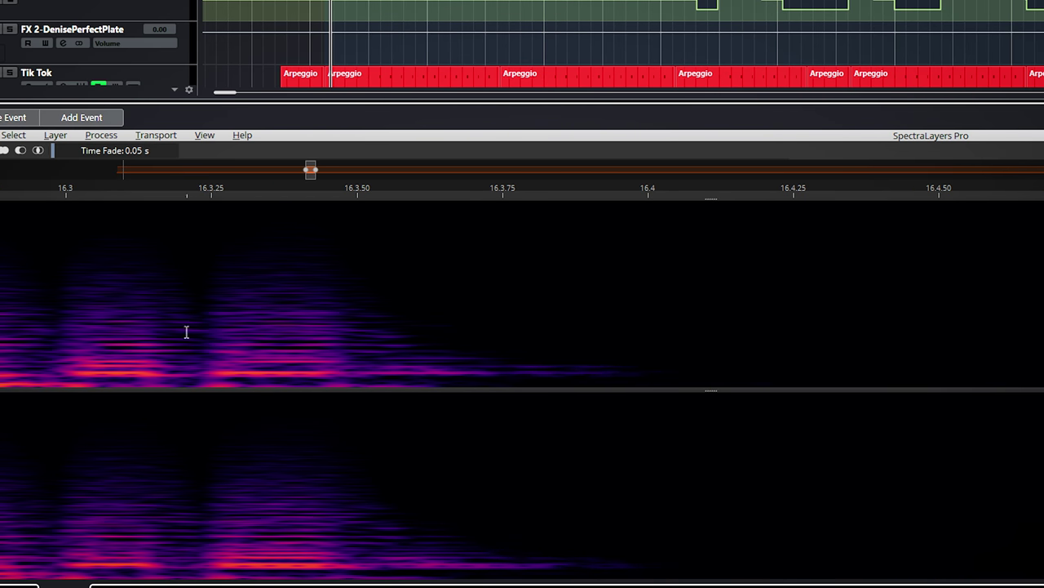
left_click(335, 335)
left_click(662, 335)
- Zoom back out and audition four more synth phrases, ending around bar 41
scroll(461, 316, "down", 10)
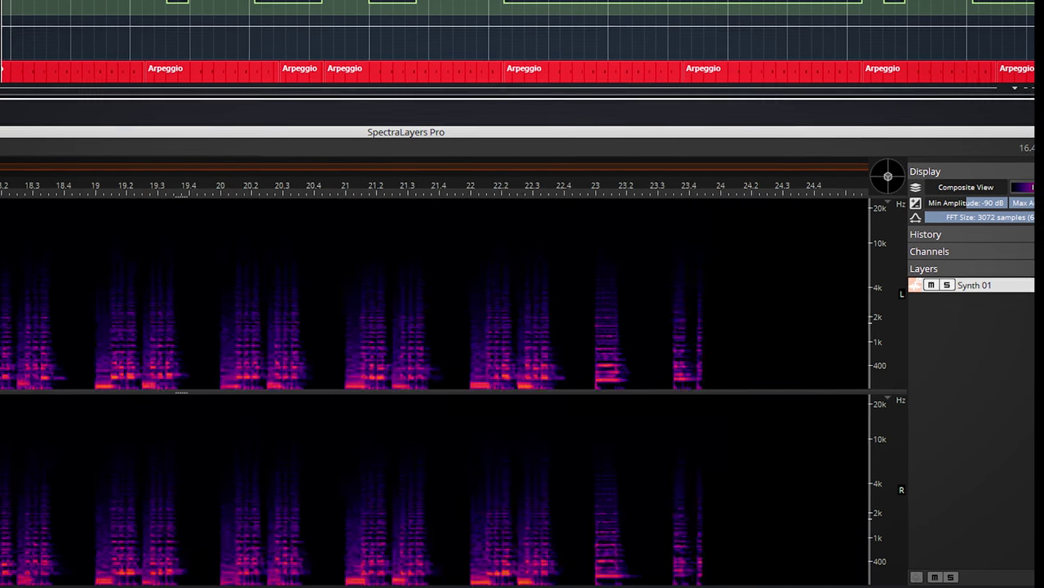
scroll(168, 315, "down", 3)
left_click(75, 318)
left_click(225, 328)
left_click(411, 326)
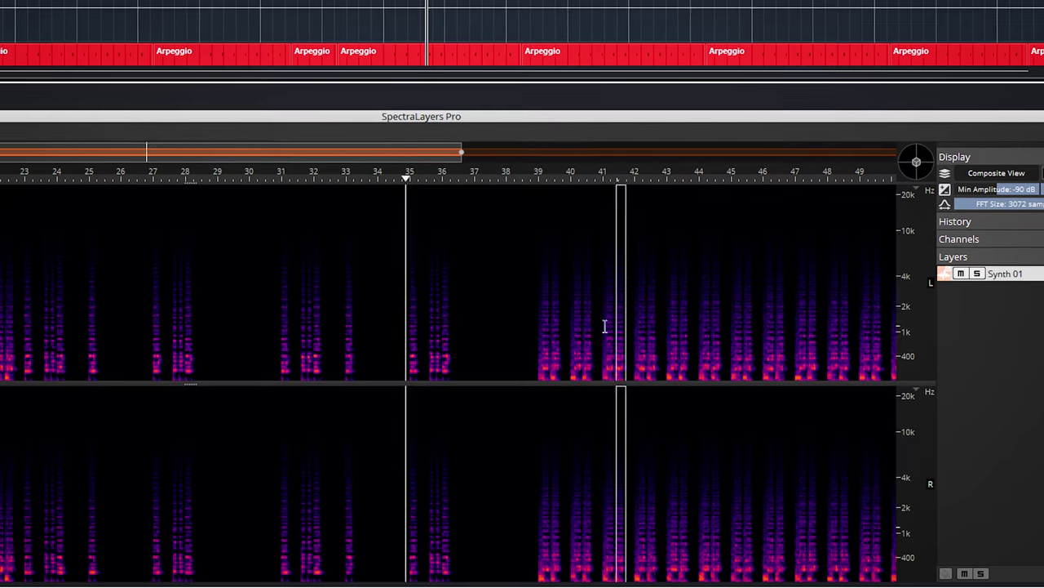
left_click(600, 325)
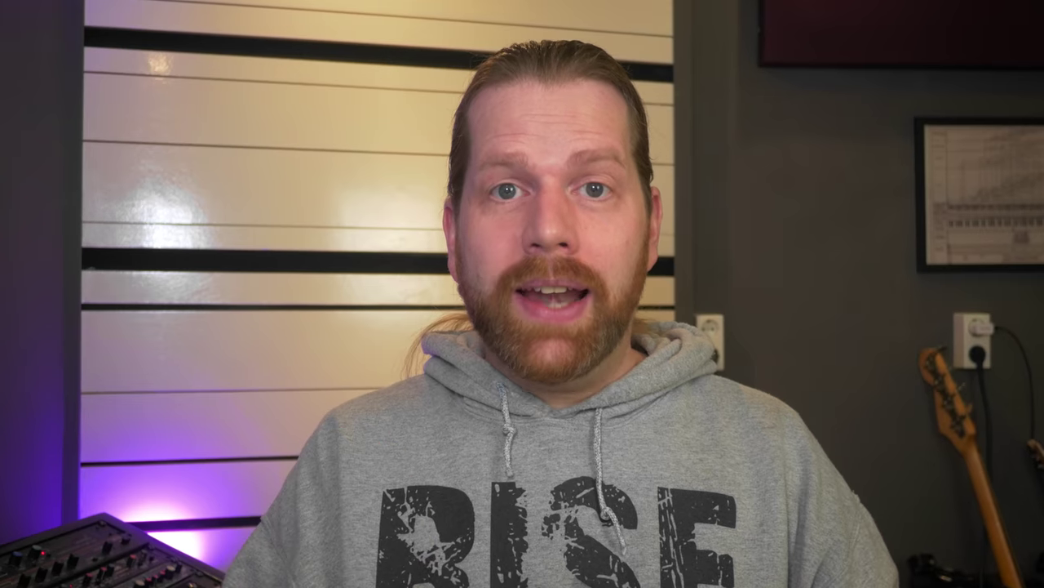